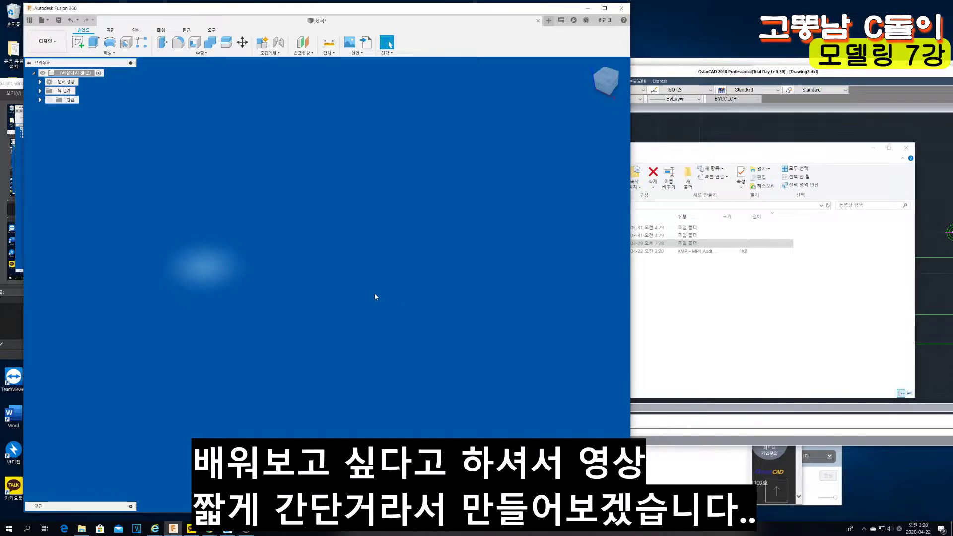
# Draw a closed three-line triangle in a new ground-plane sketch and finish the sketch.
pyautogui.click(78, 43)
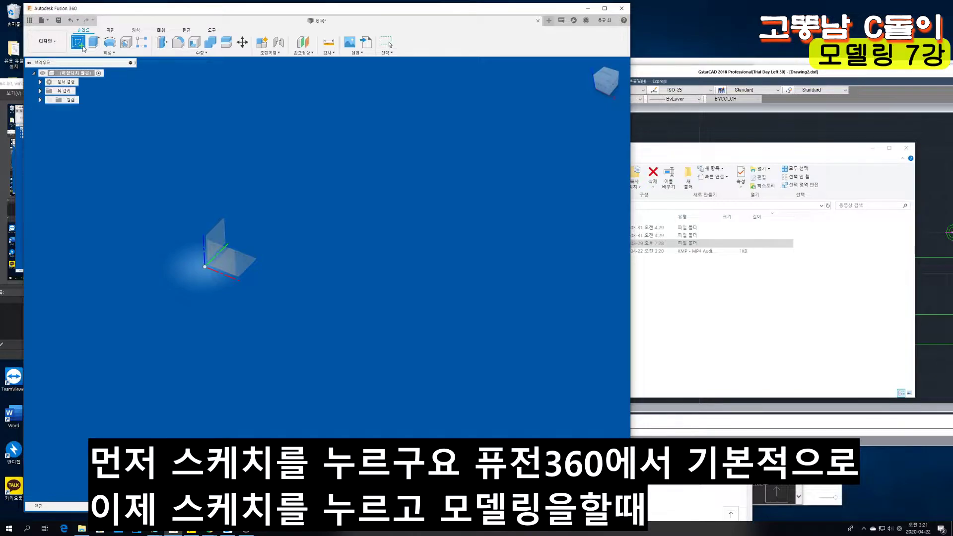
pyautogui.click(256, 266)
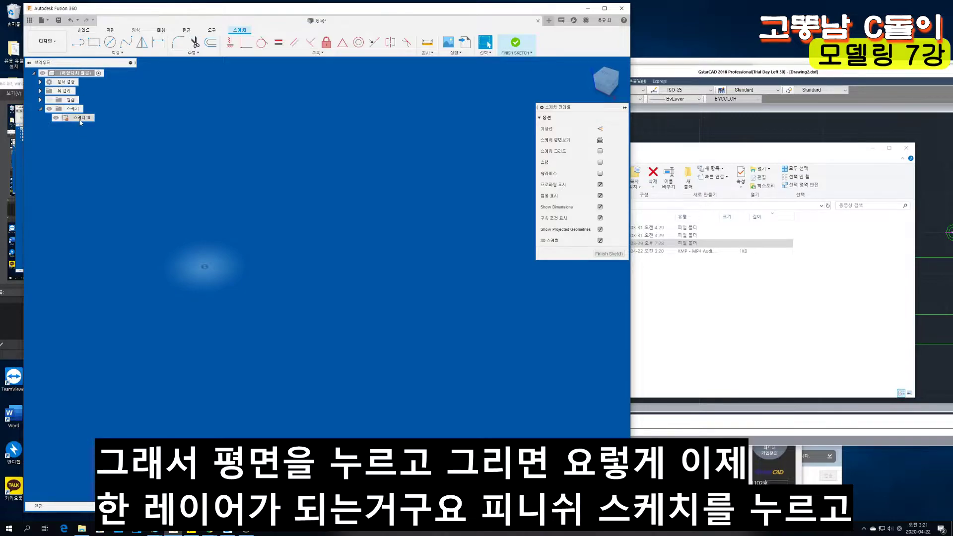
pyautogui.click(78, 42)
pyautogui.click(204, 256)
pyautogui.click(313, 200)
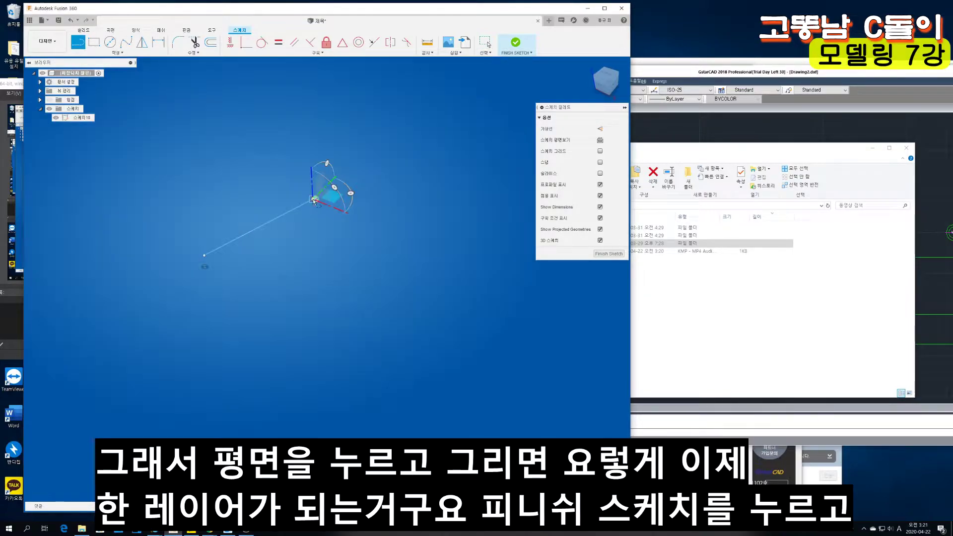
pyautogui.click(378, 315)
pyautogui.click(204, 256)
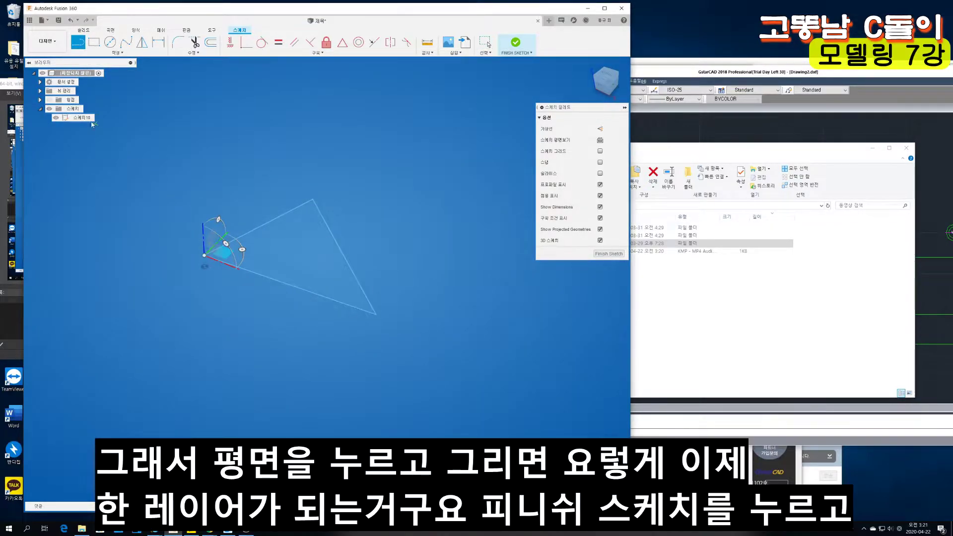
pyautogui.click(611, 255)
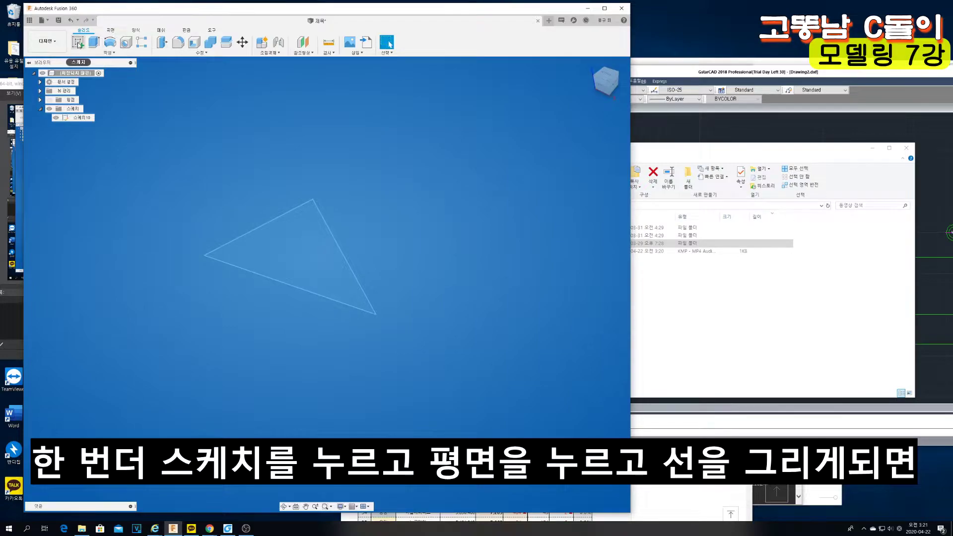
# Draw a rectangle in a new sketch on the ground plane and finish it.
pyautogui.click(78, 43)
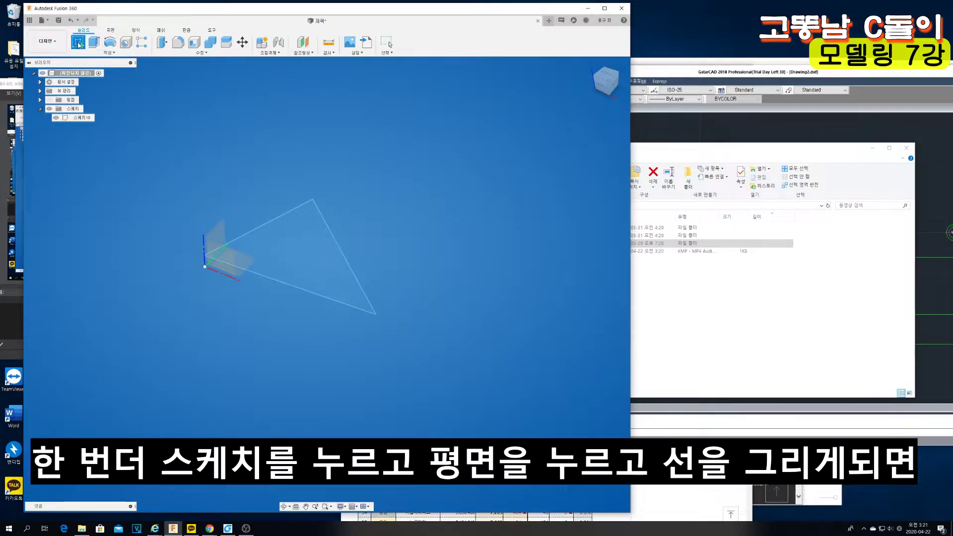
pyautogui.click(240, 274)
pyautogui.press('r')
pyautogui.click(109, 300)
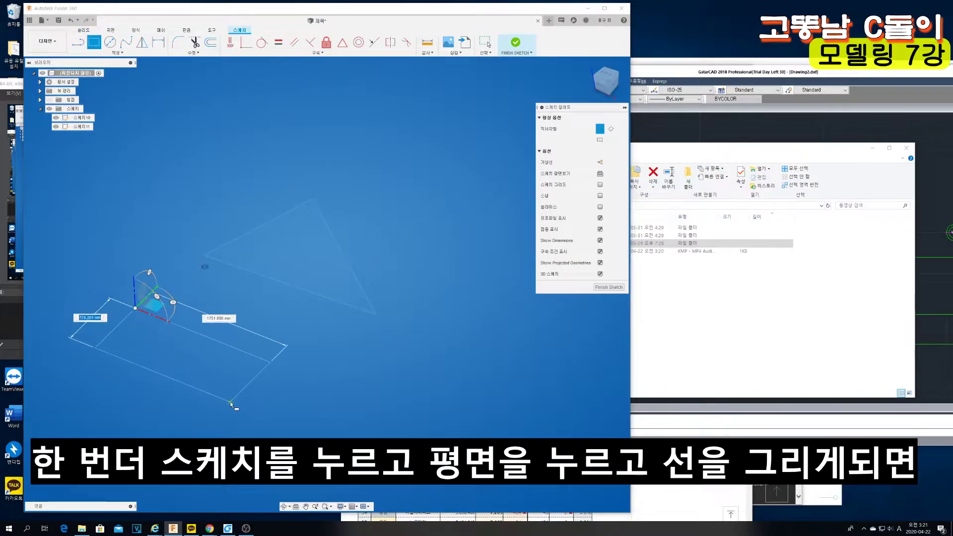
pyautogui.click(230, 402)
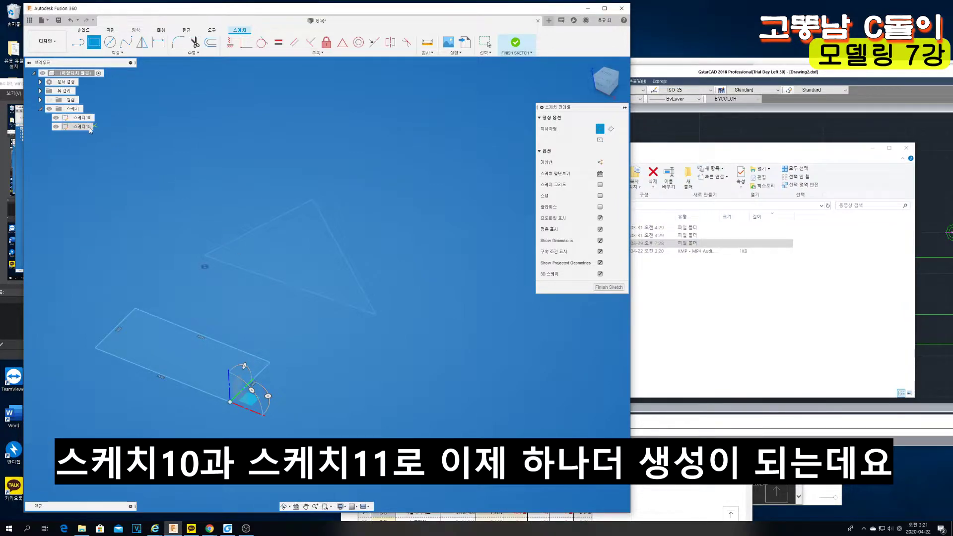
pyautogui.click(609, 287)
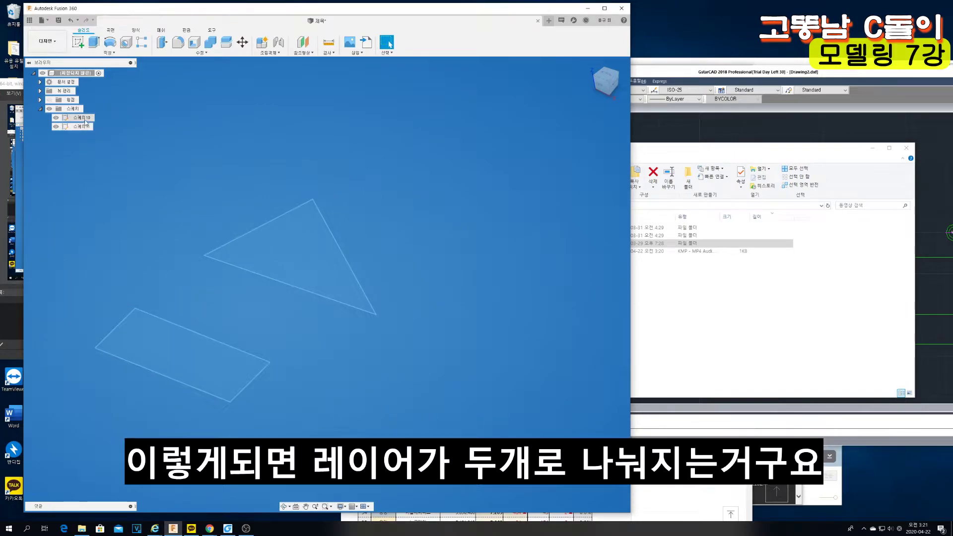
# Sketch a smaller second triangle on the ground plane, finish it, and select sketch 스케치10.
pyautogui.click(78, 41)
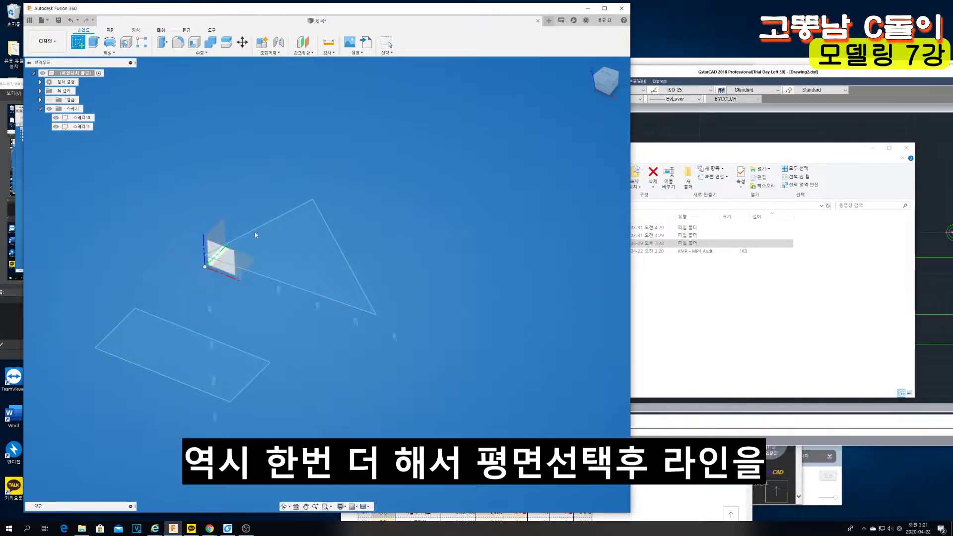
pyautogui.click(241, 272)
pyautogui.click(78, 42)
pyautogui.click(128, 160)
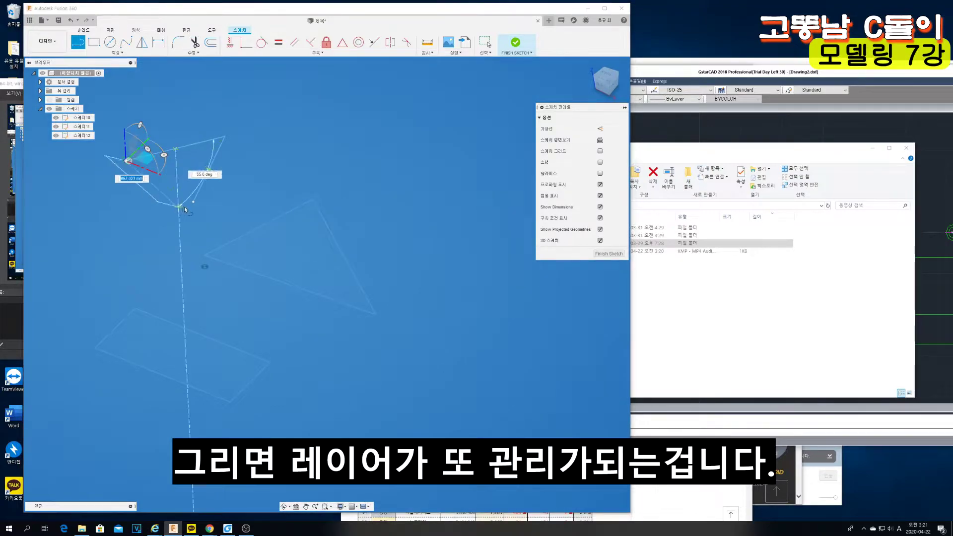
pyautogui.click(192, 200)
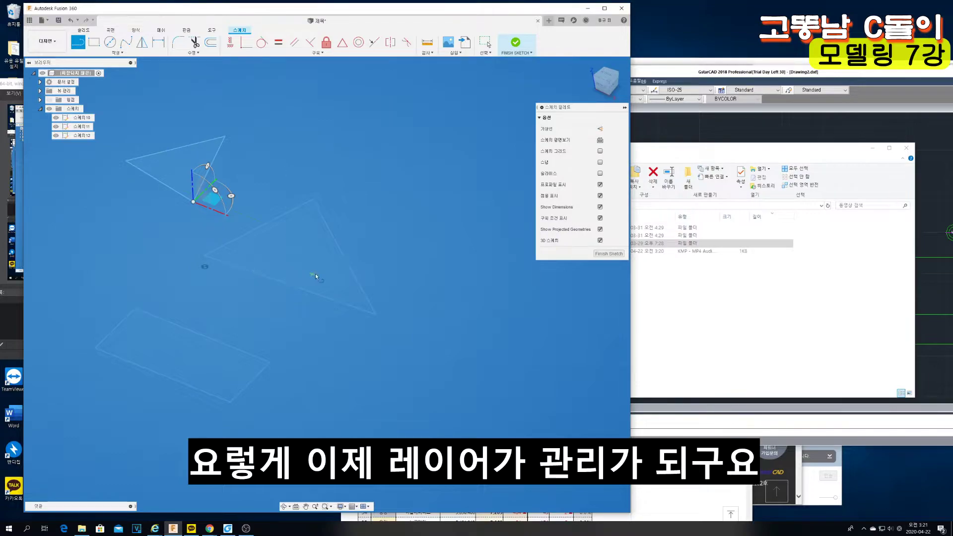
pyautogui.click(609, 254)
pyautogui.click(81, 118)
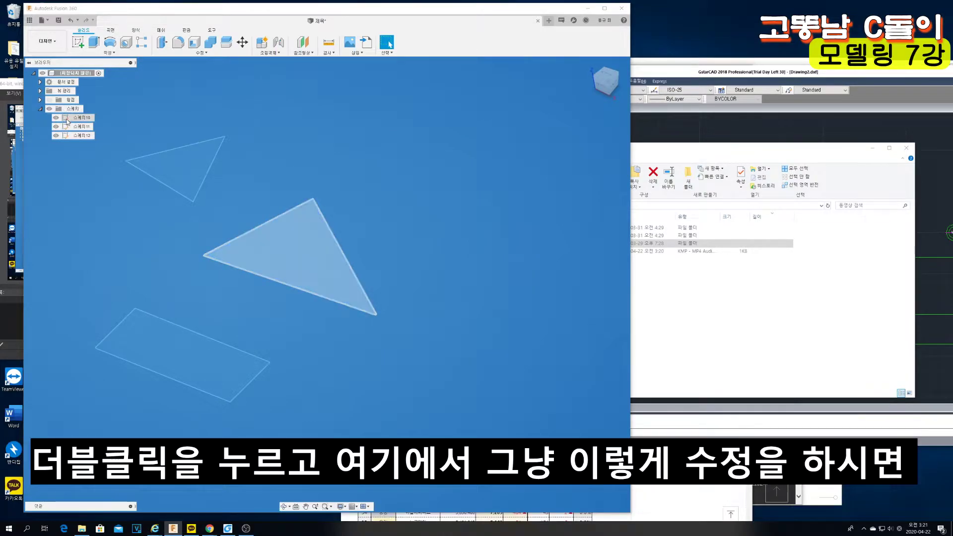
# Reopen sketch 스케치10 and add a rectangle overlapping the large triangle.
pyautogui.doubleClick(68, 121)
pyautogui.press('r')
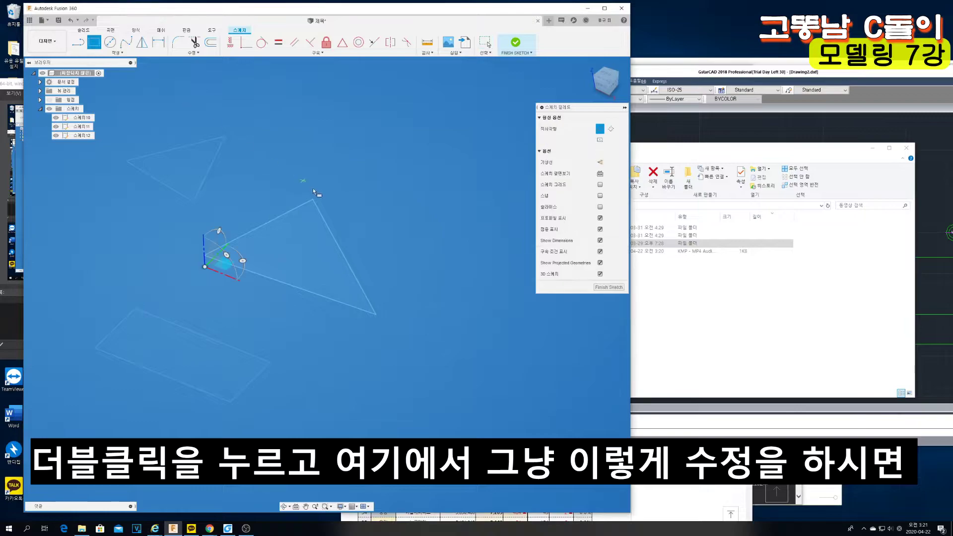
pyautogui.click(396, 270)
pyautogui.click(609, 287)
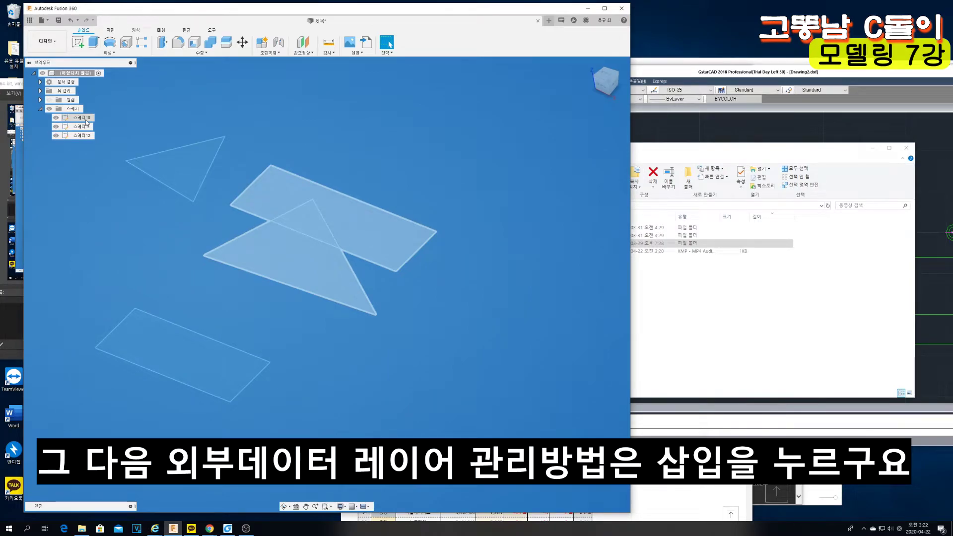
# Start the Insert DXF command from the Insert menu.
pyautogui.click(356, 52)
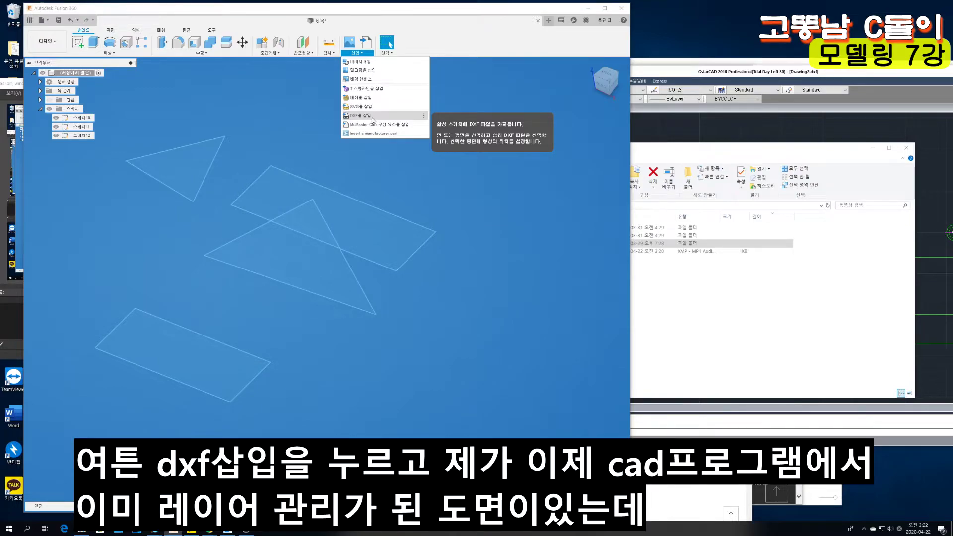
pyautogui.click(373, 116)
# Zoom the GstarCAD view to show the whole layered Drawing2.dxf, then return to Fusion 360.
pyautogui.click(696, 124)
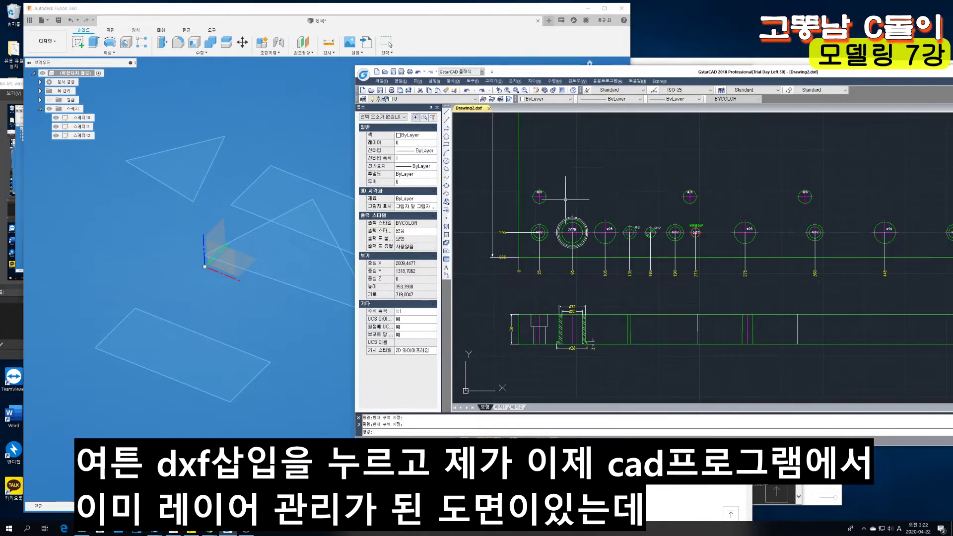
pyautogui.scroll(-3, 570, 196)
pyautogui.scroll(-3, 576, 213)
pyautogui.scroll(2, 579, 228)
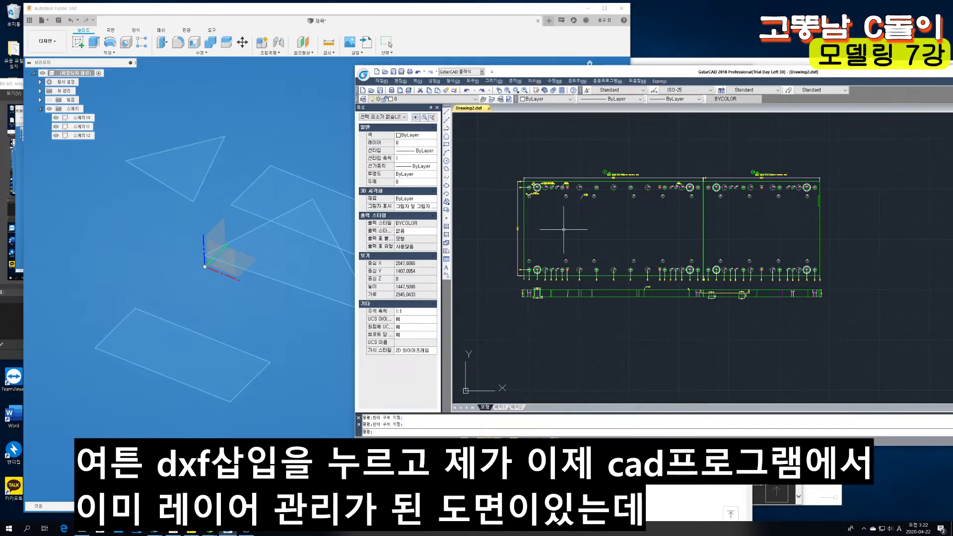
pyautogui.click(306, 170)
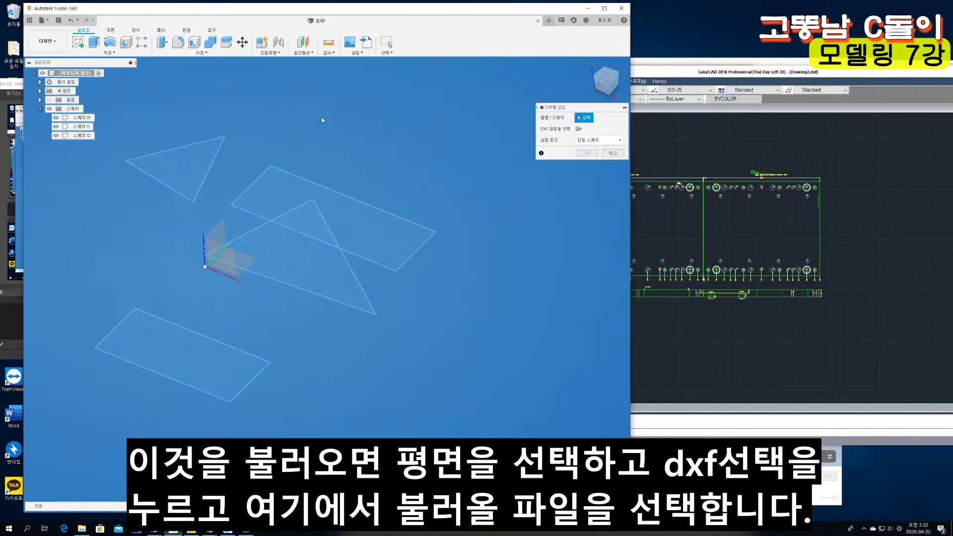
# Choose the XY plane and Drawing2.dxf in the Insert DXF dialog to preview its layers.
pyautogui.click(253, 266)
pyautogui.click(579, 129)
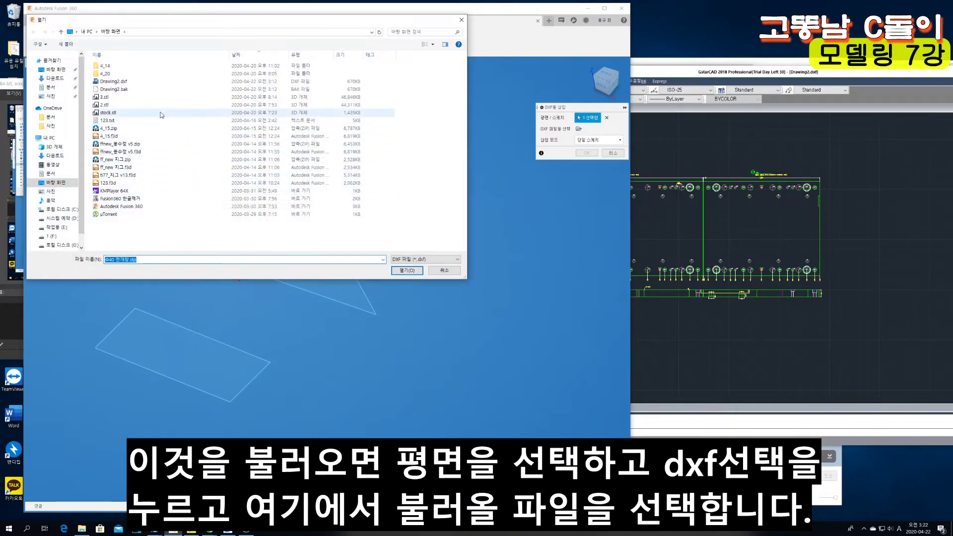
pyautogui.doubleClick(137, 82)
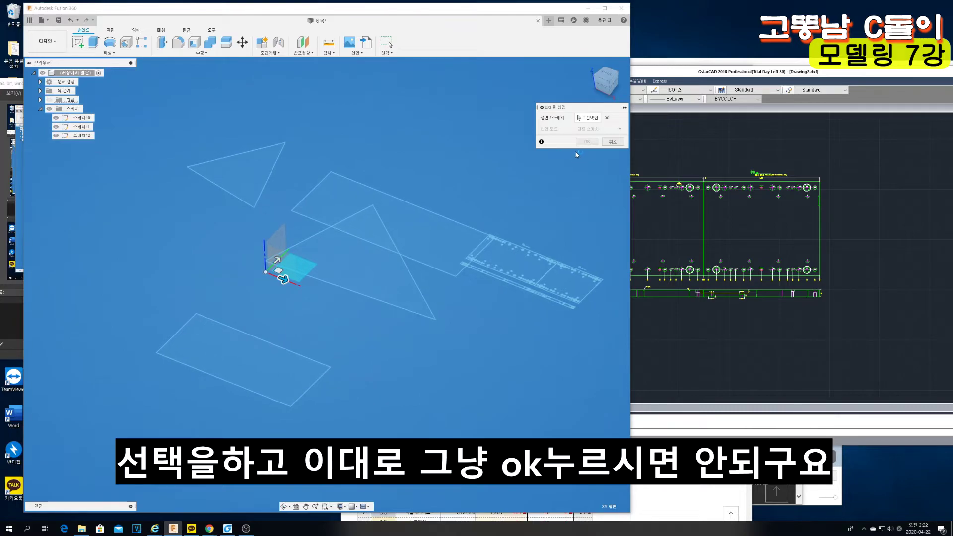
pyautogui.click(601, 151)
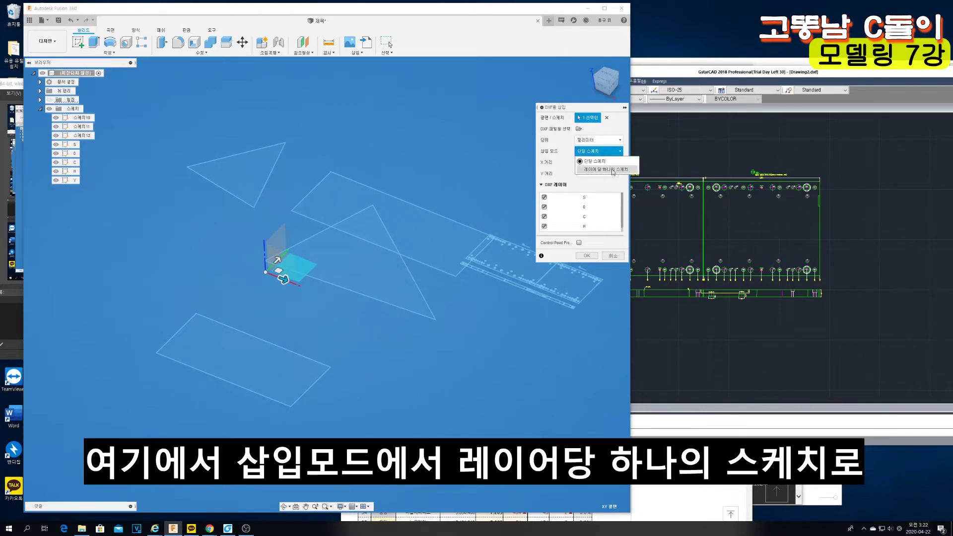
# Import the DXF with Insert Mode set to One Sketch Per Layer.
pyautogui.click(613, 170)
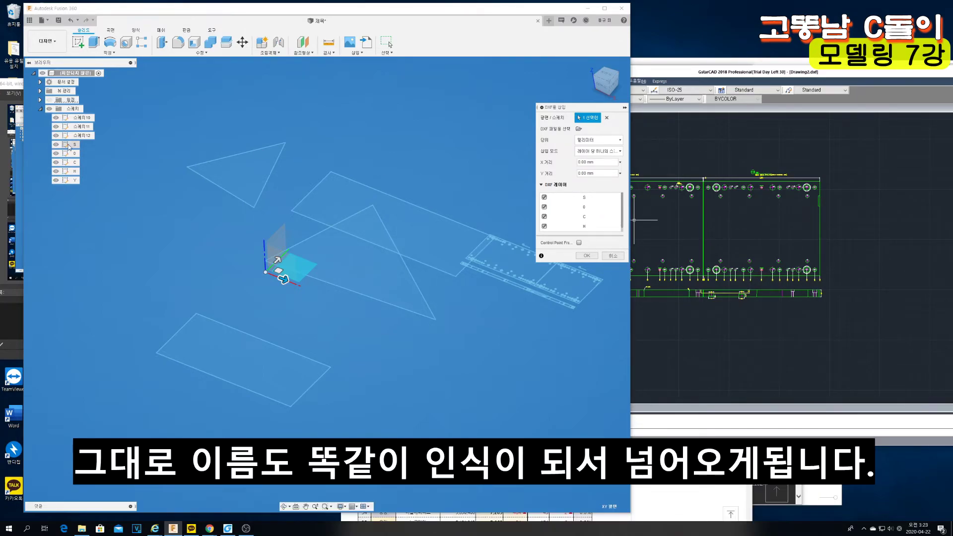
pyautogui.click(586, 257)
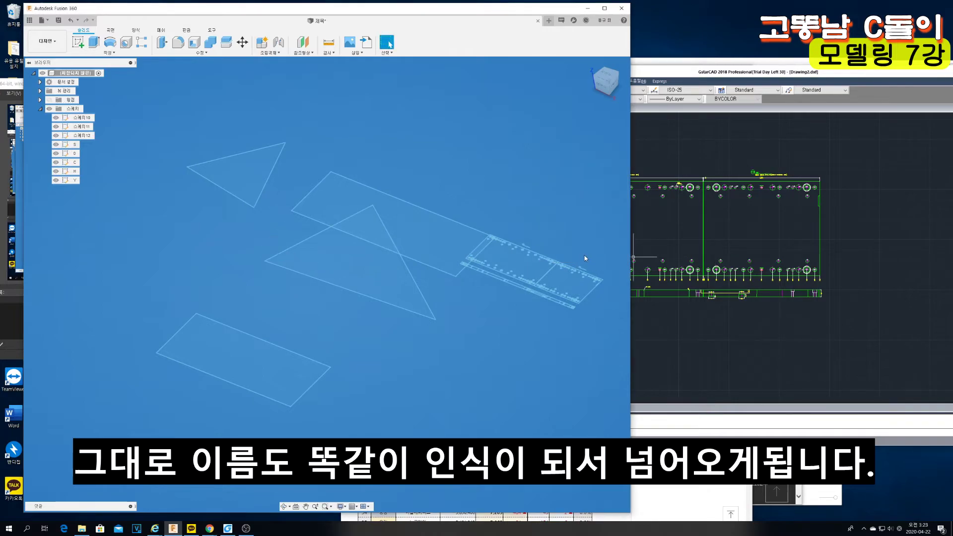
# Reopen the imported S layer sketch, draw a line from the origin across the part, and finish it.
pyautogui.scroll(3, 592, 263)
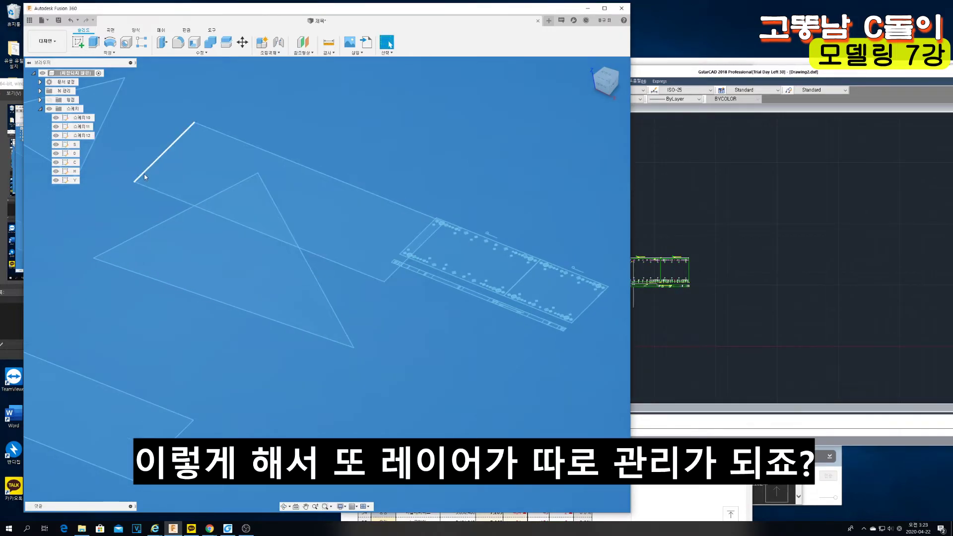
pyautogui.click(75, 163)
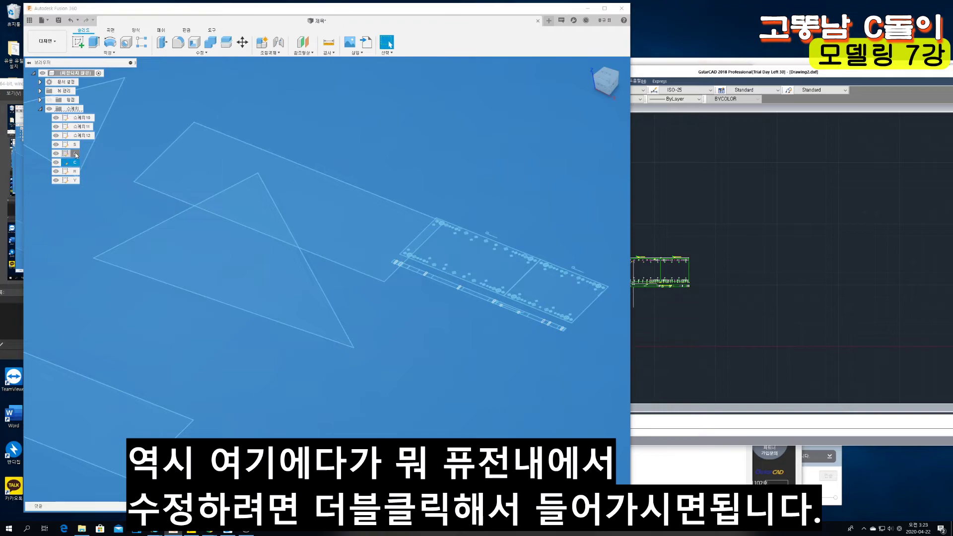
pyautogui.click(68, 145)
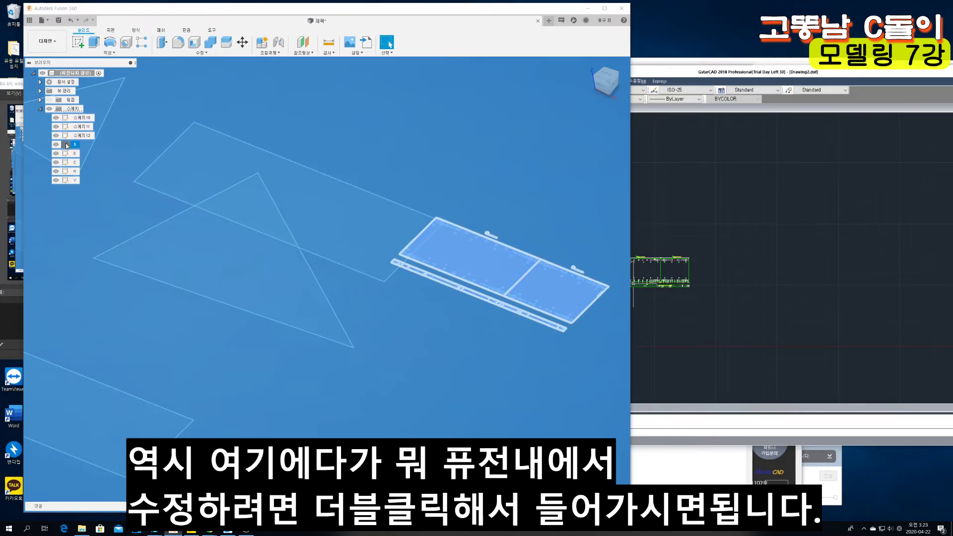
pyautogui.doubleClick(67, 146)
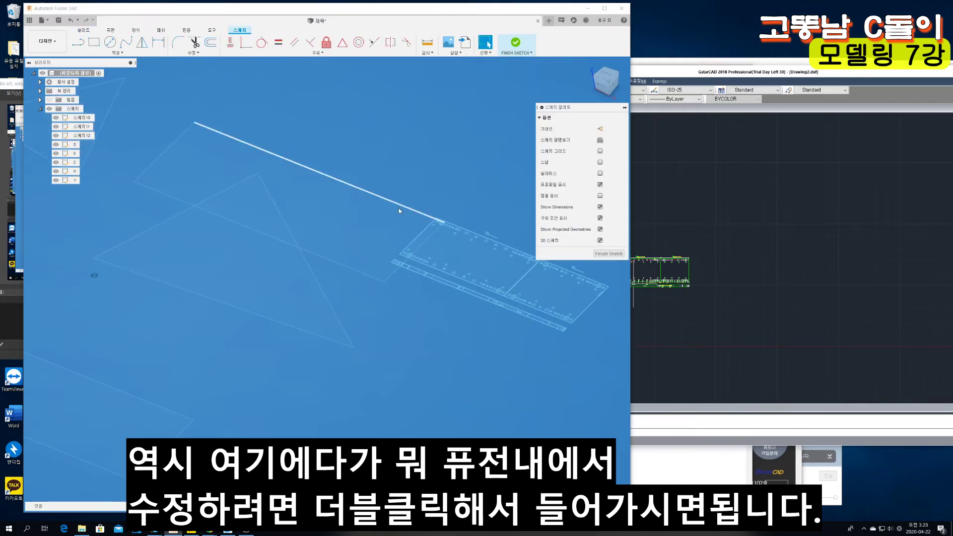
pyautogui.click(78, 42)
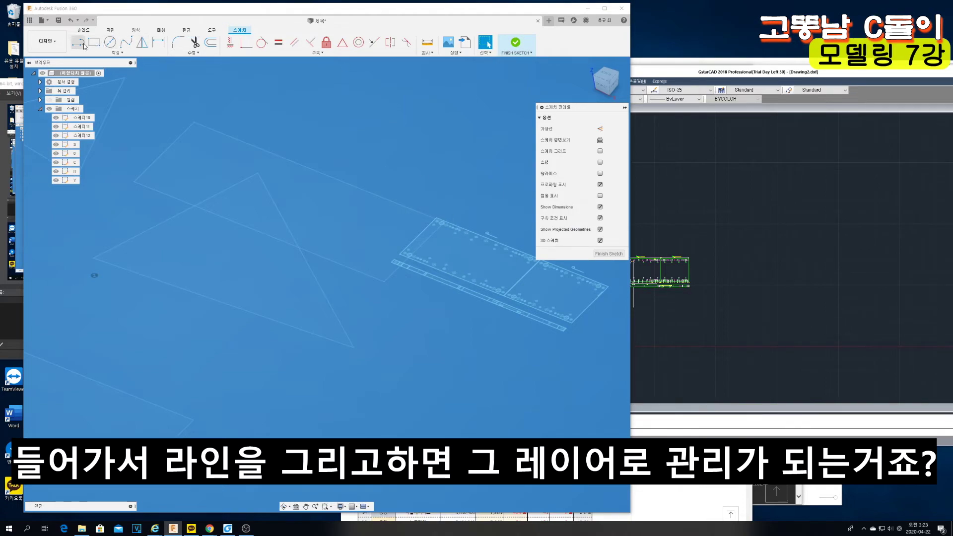
pyautogui.click(465, 328)
pyautogui.click(401, 295)
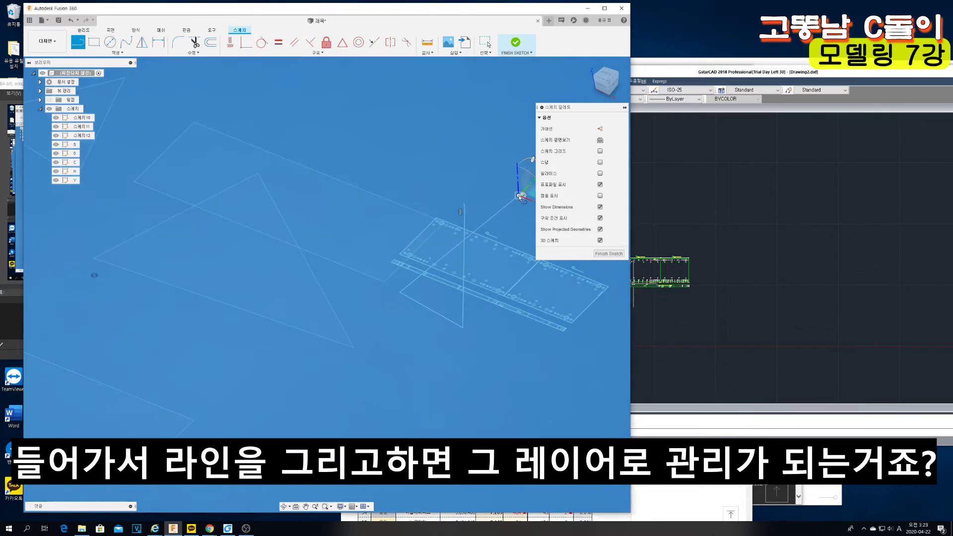
pyautogui.click(516, 42)
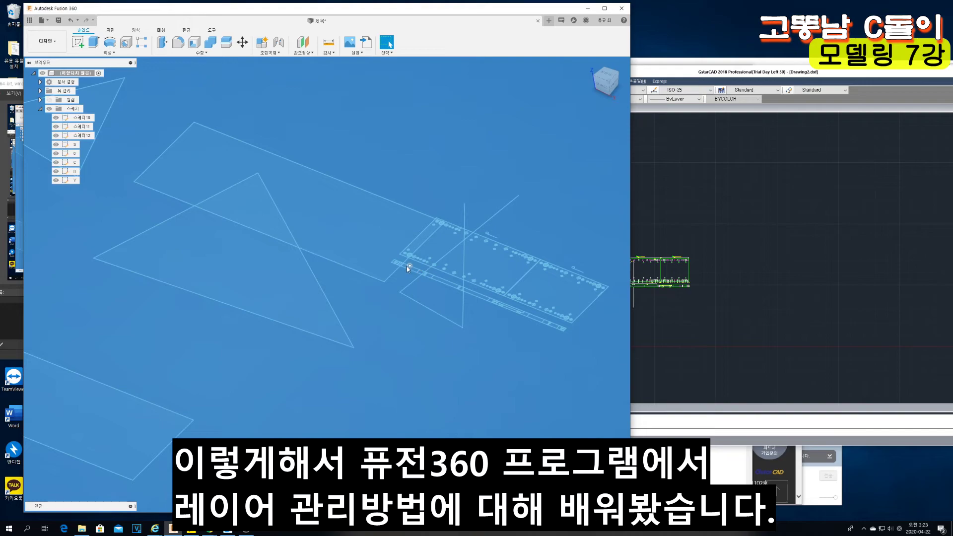